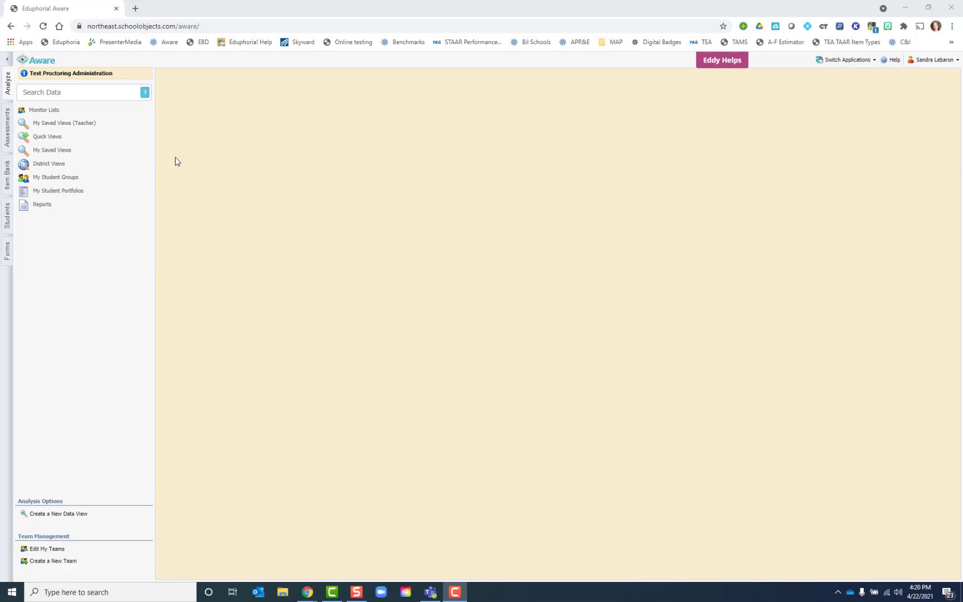
Open the 2020-2021 fifth-grade science district benchmark Sci Gr5 967 STAAR Released March 2021 and display its Student Individual Responses
click(45, 139)
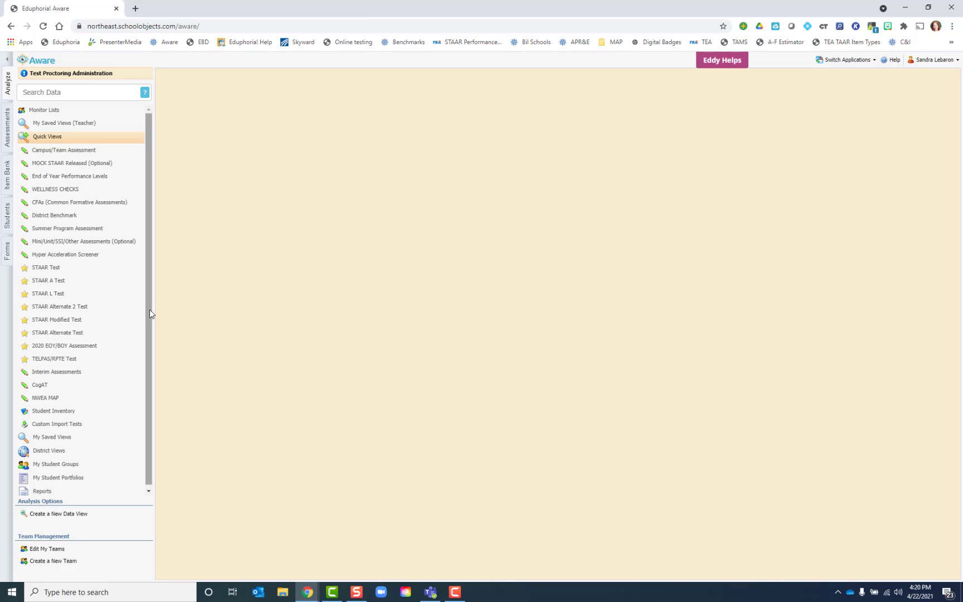
click(58, 216)
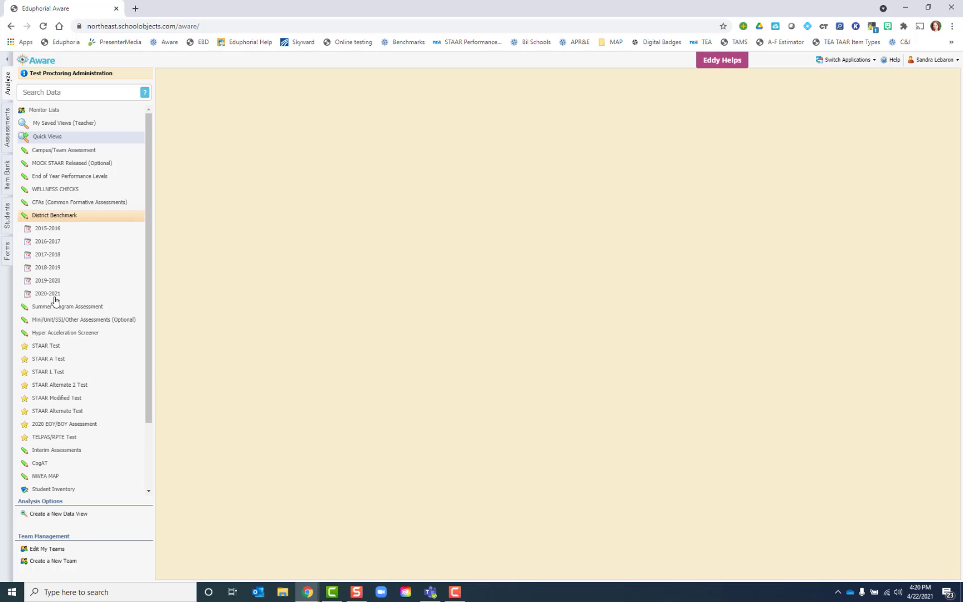
click(55, 294)
click(56, 333)
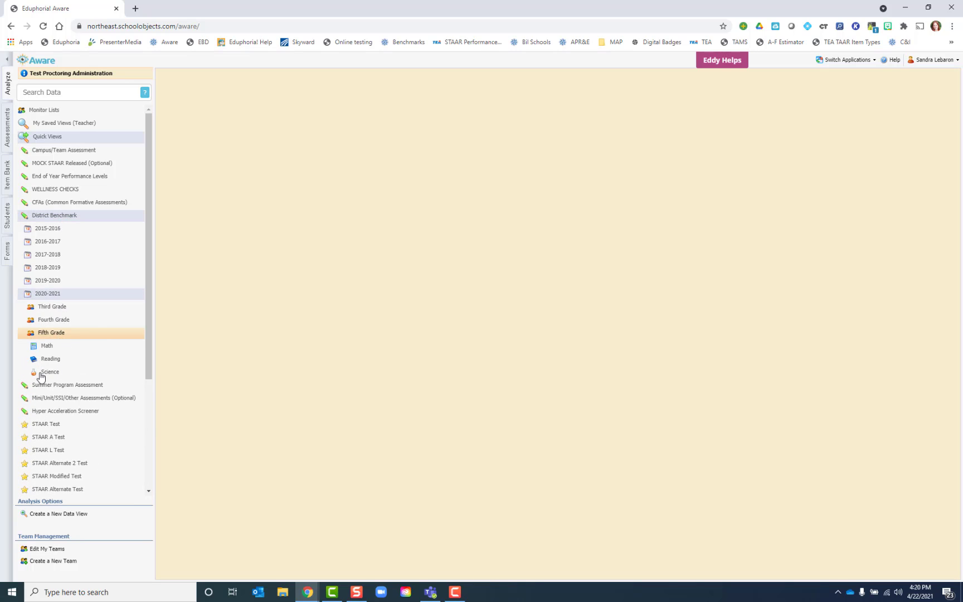
click(50, 372)
click(86, 398)
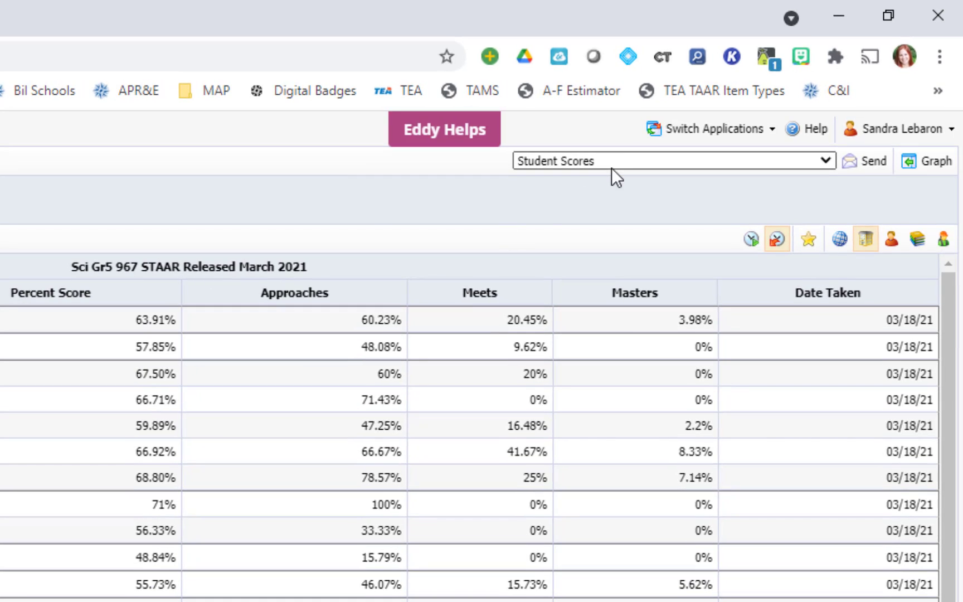
click(766, 92)
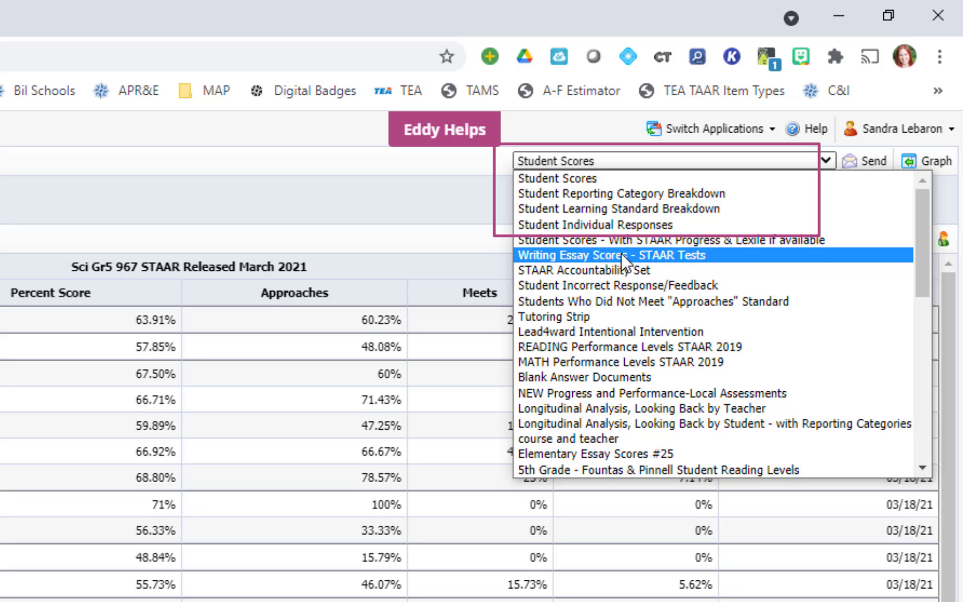
click(612, 226)
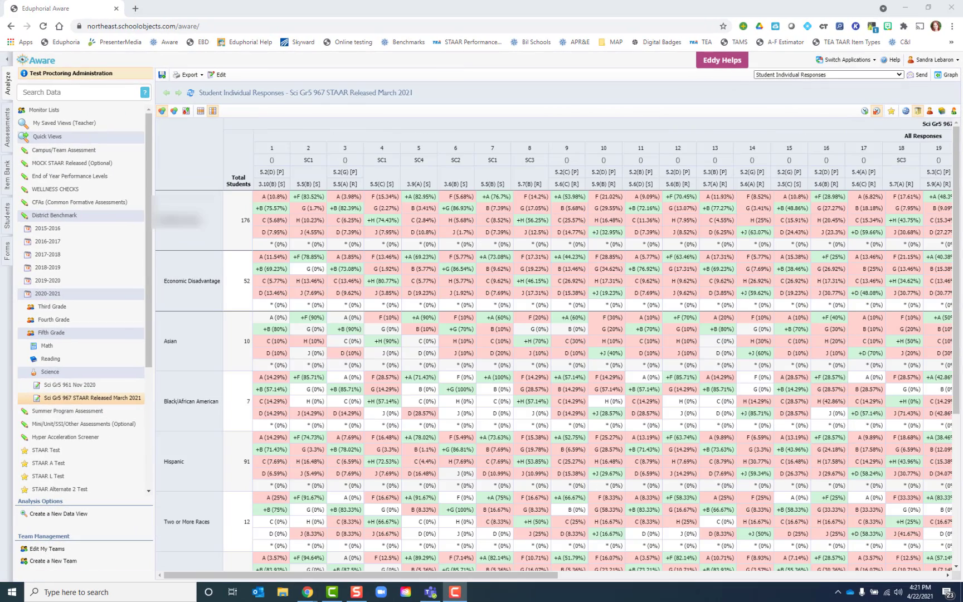
Edit the view's columns and add a filter so that Approaches equals Yes
click(221, 76)
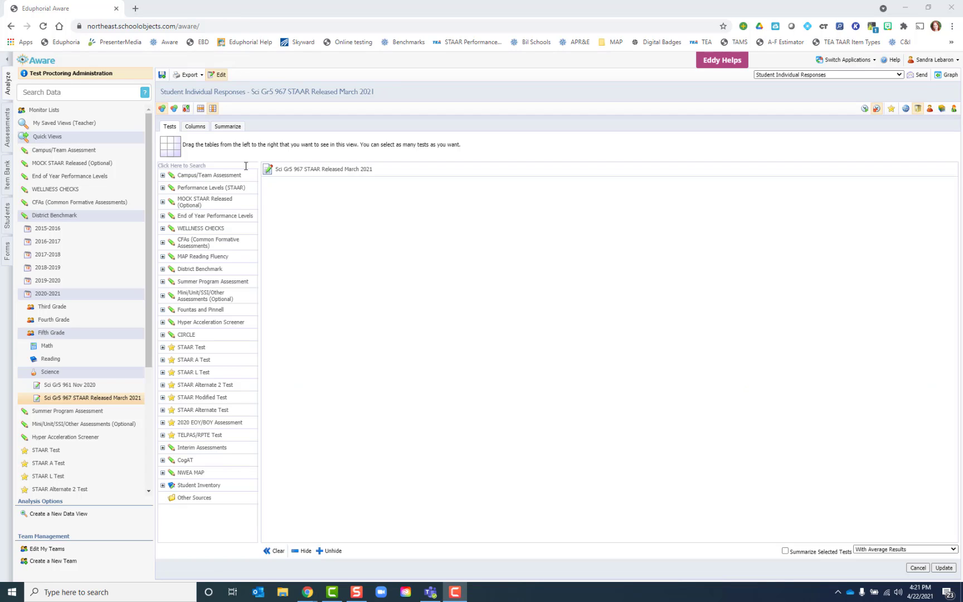
click(195, 126)
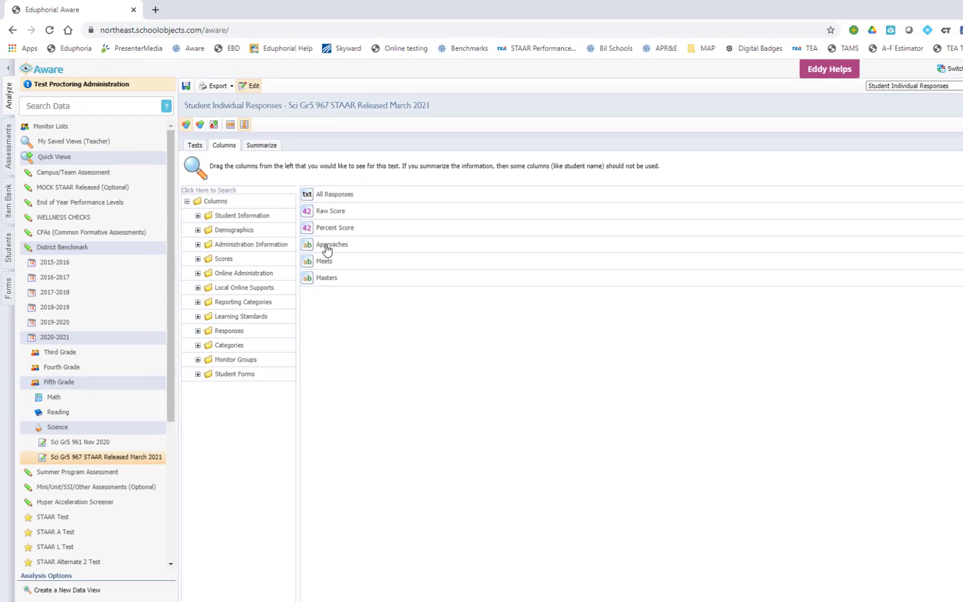
click(325, 249)
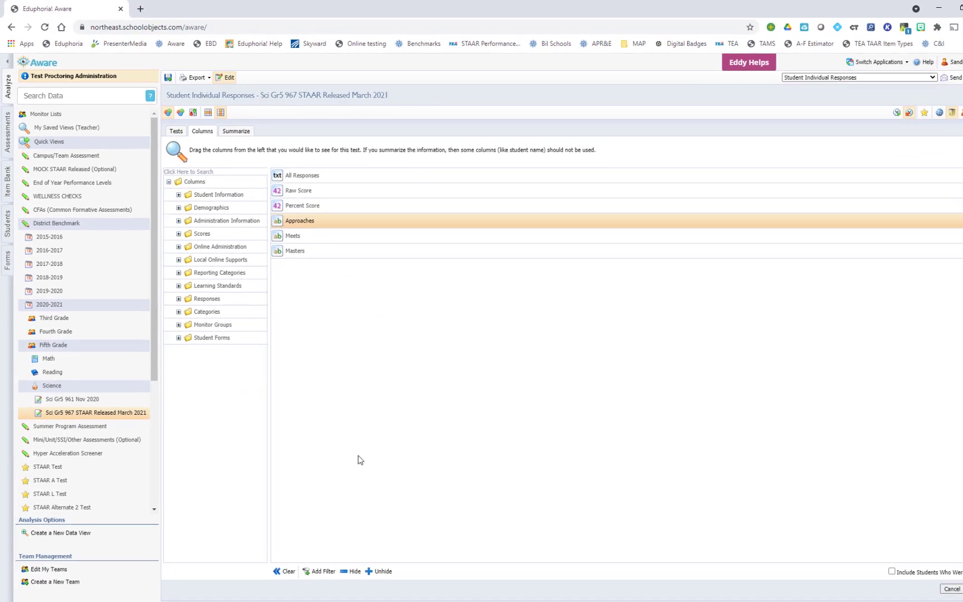
click(322, 571)
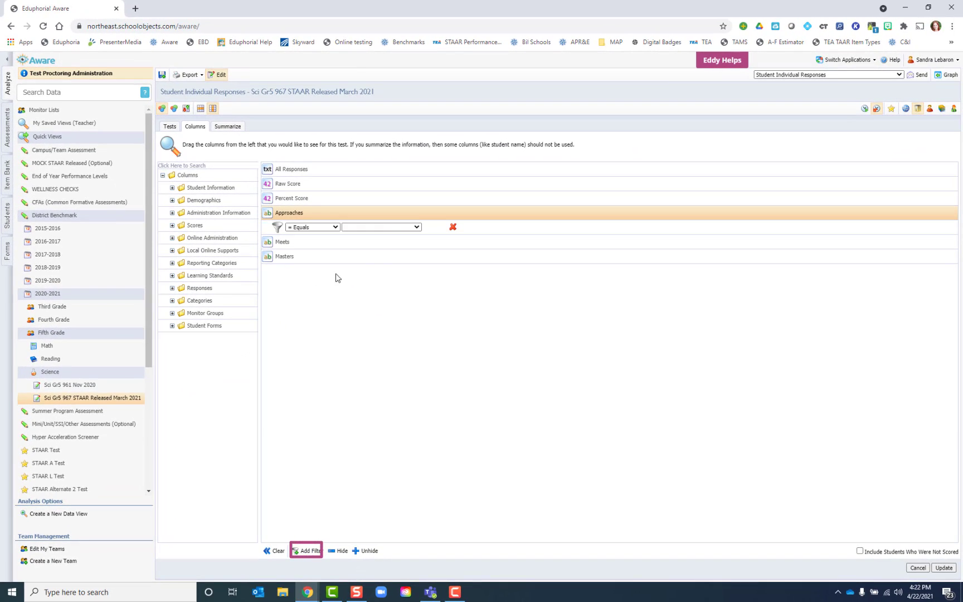
click(378, 227)
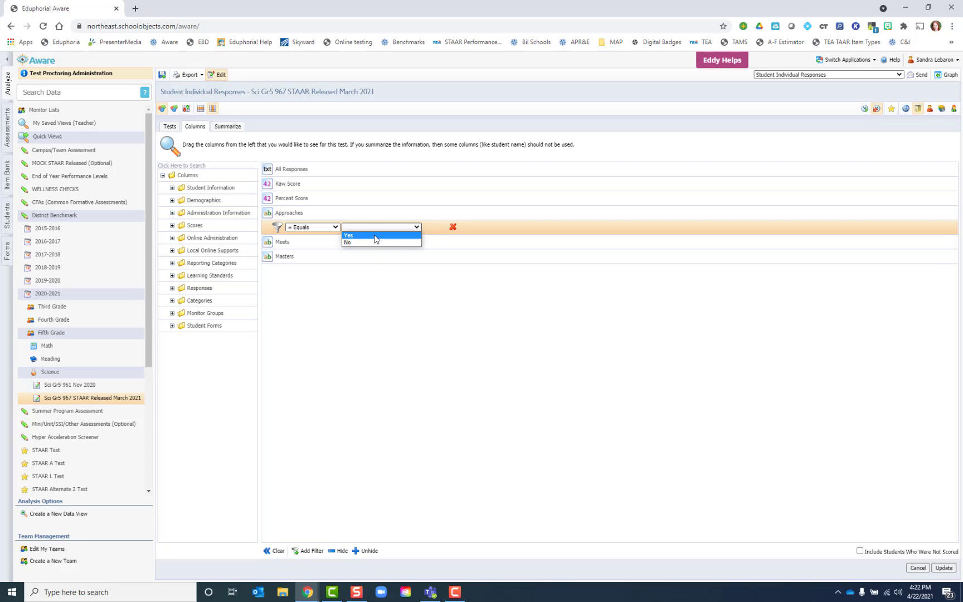
click(375, 235)
click(332, 217)
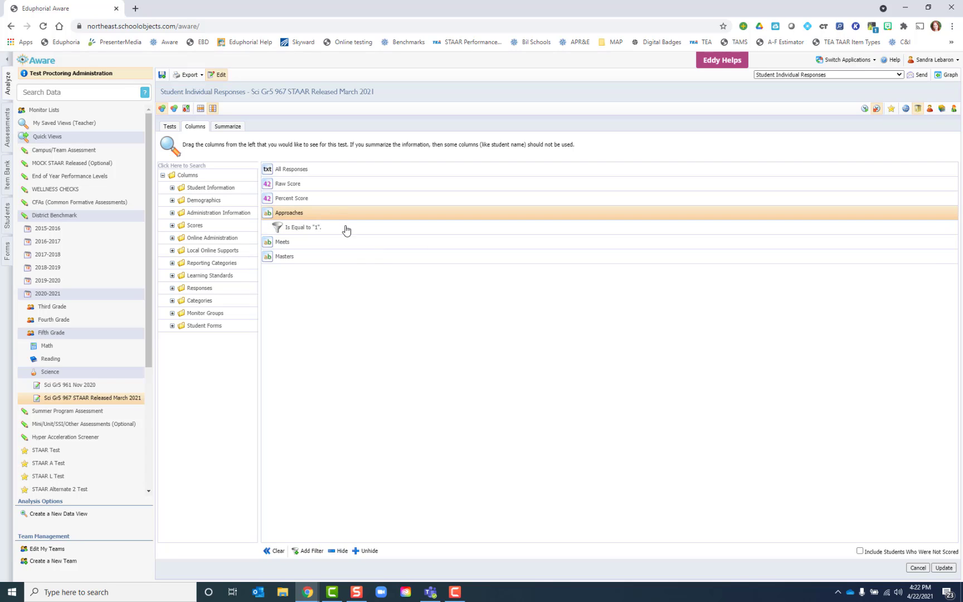
click(324, 227)
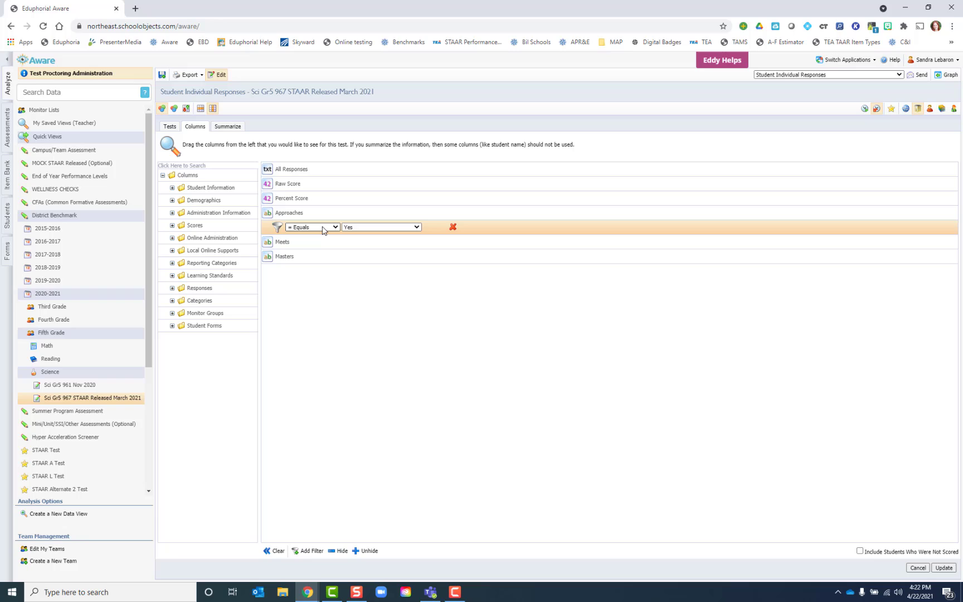
click(302, 215)
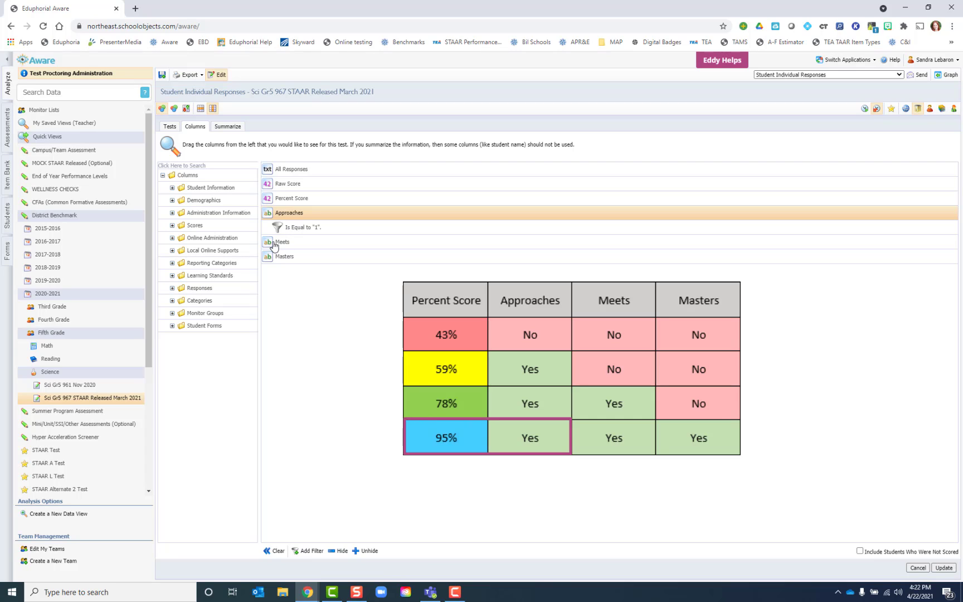
Add a filter on the Meets column so that it equals No
click(281, 246)
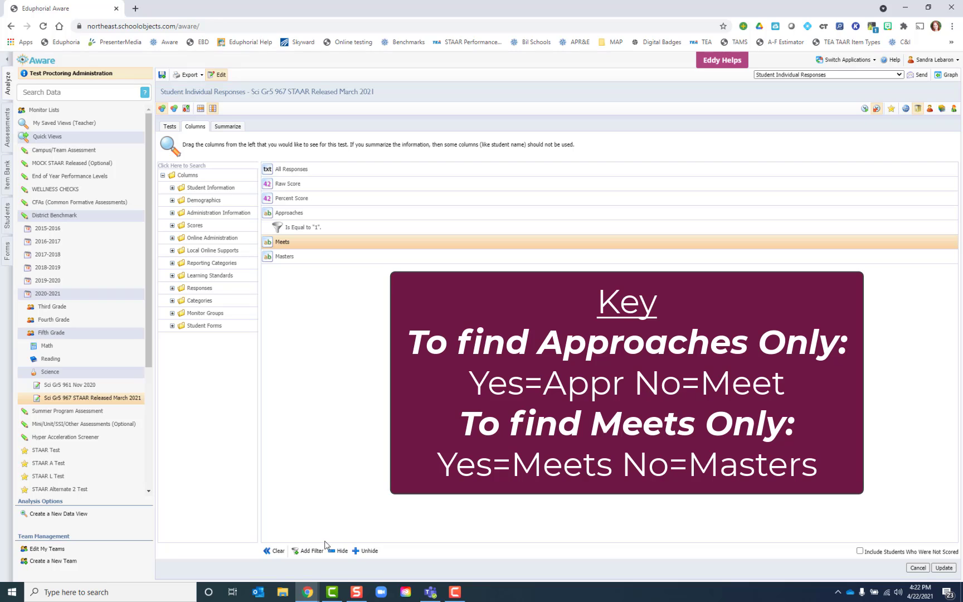
click(311, 551)
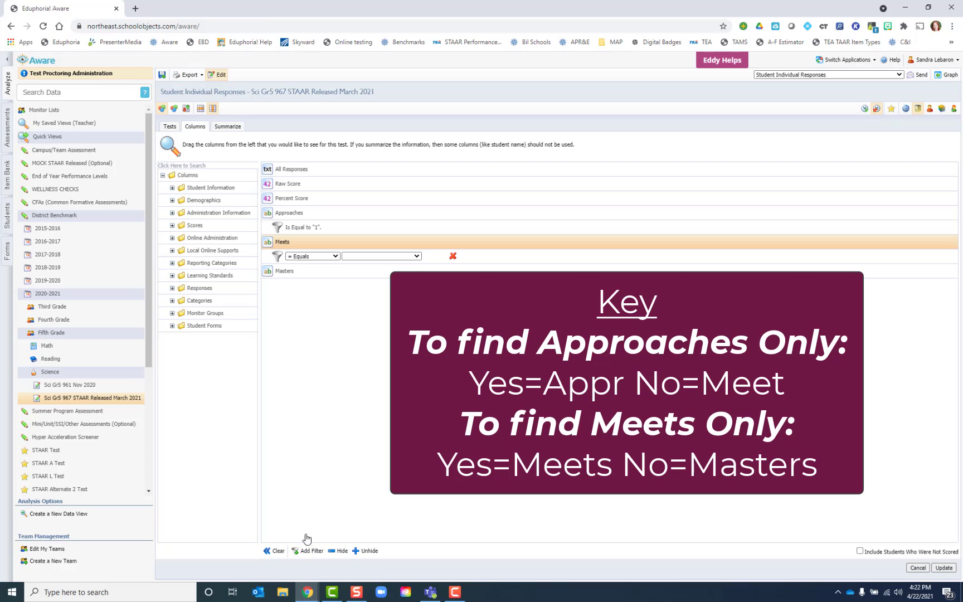
click(360, 258)
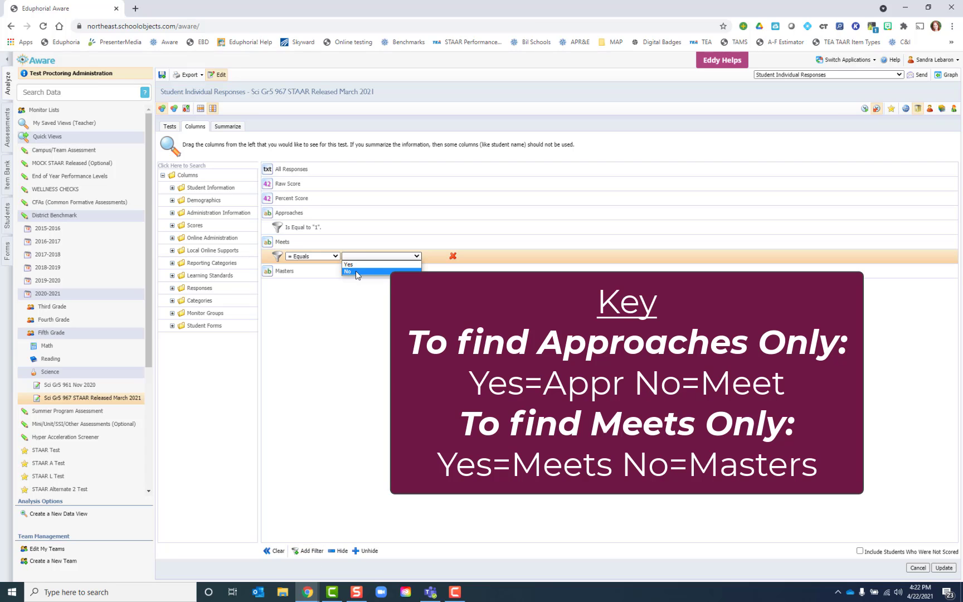
click(357, 272)
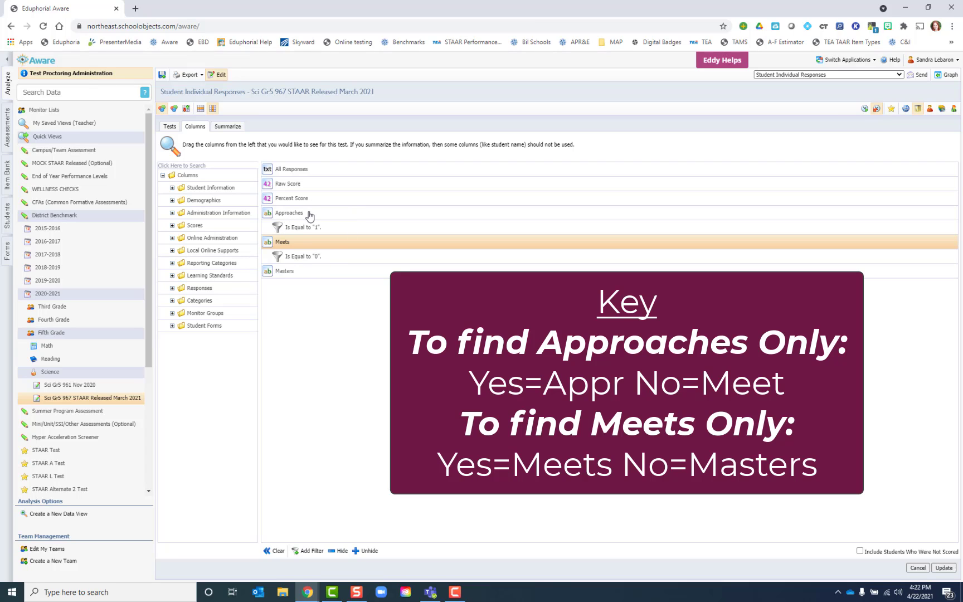
Clear all the summary fields from the view and update it
click(227, 127)
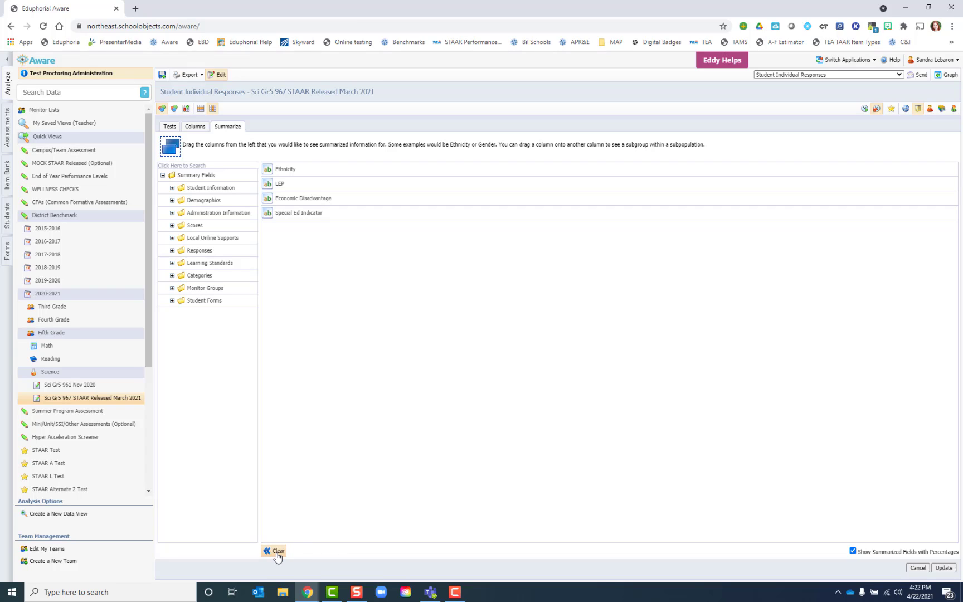
click(277, 551)
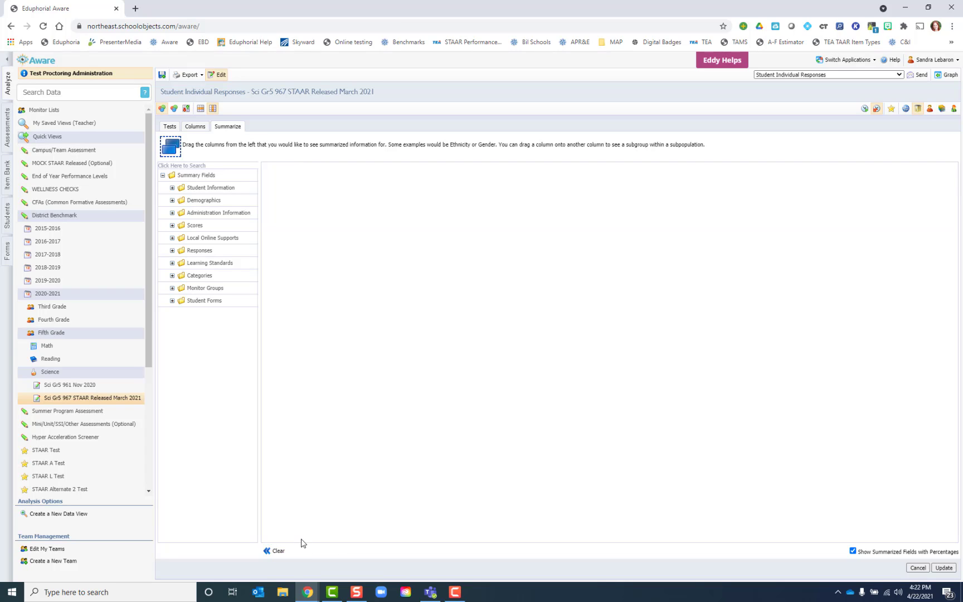
click(942, 568)
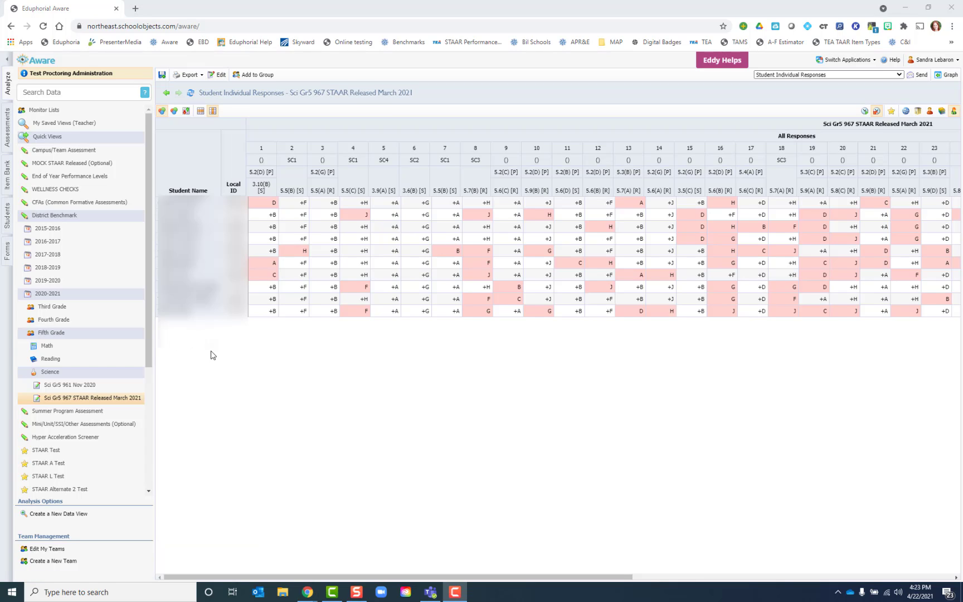
Review the filtered students' responses through to their score columns, and switch to the summary of answer-choice percentages per question
drag(501, 576, 821, 577)
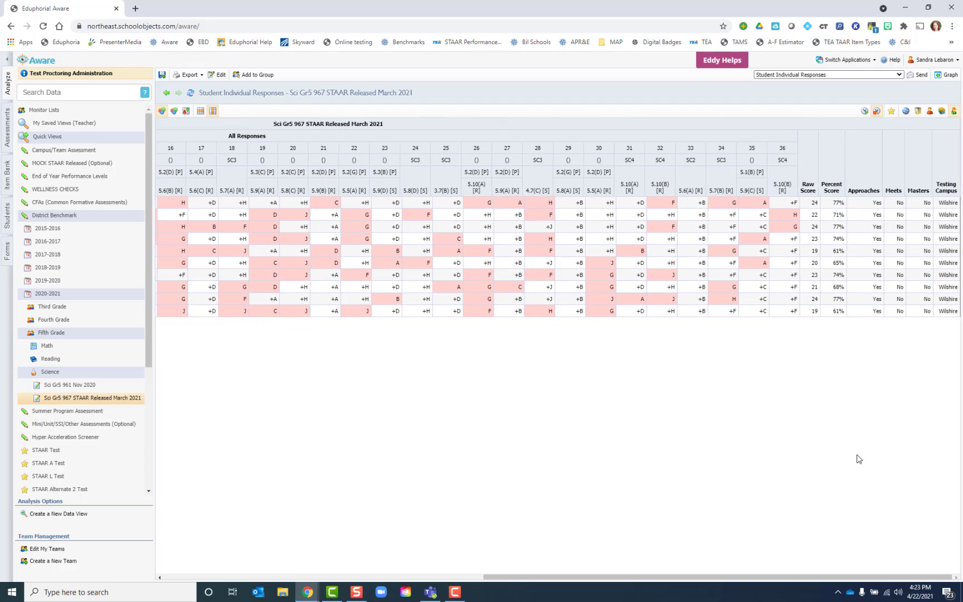
drag(819, 582, 499, 579)
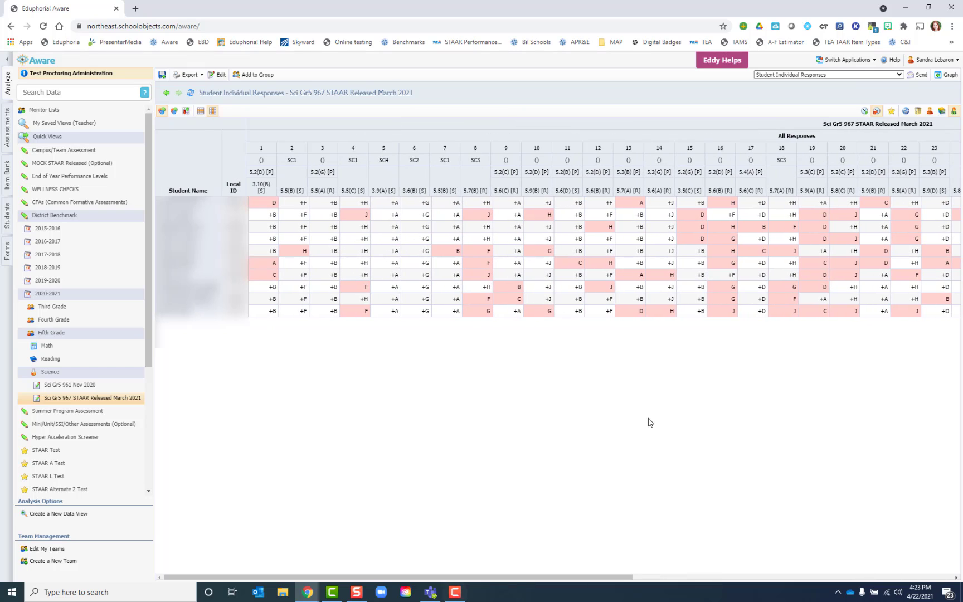
click(917, 112)
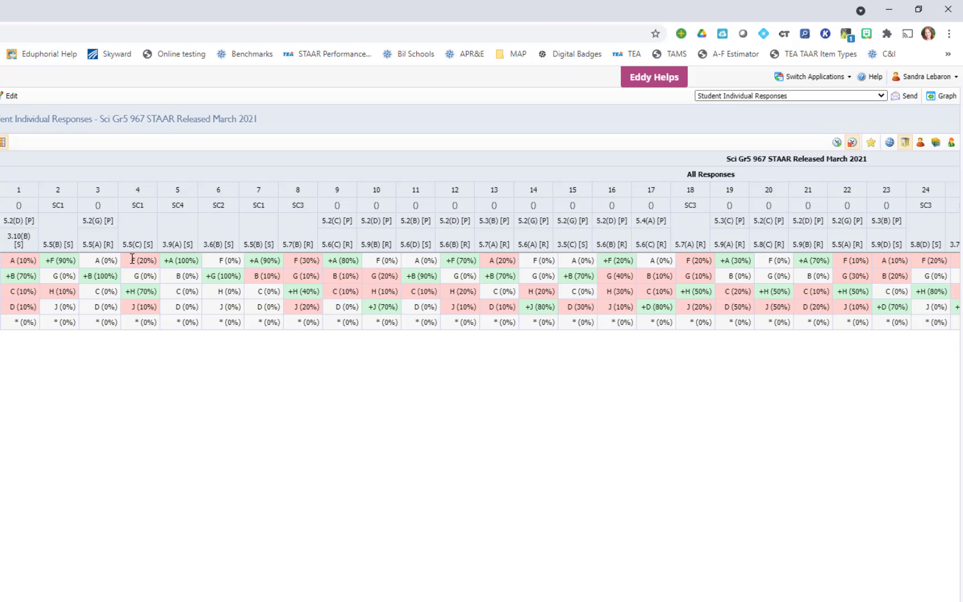
Examine the distractor percentages, marking choice F in question 4 and choices J and F in question 8
double_click(134, 260)
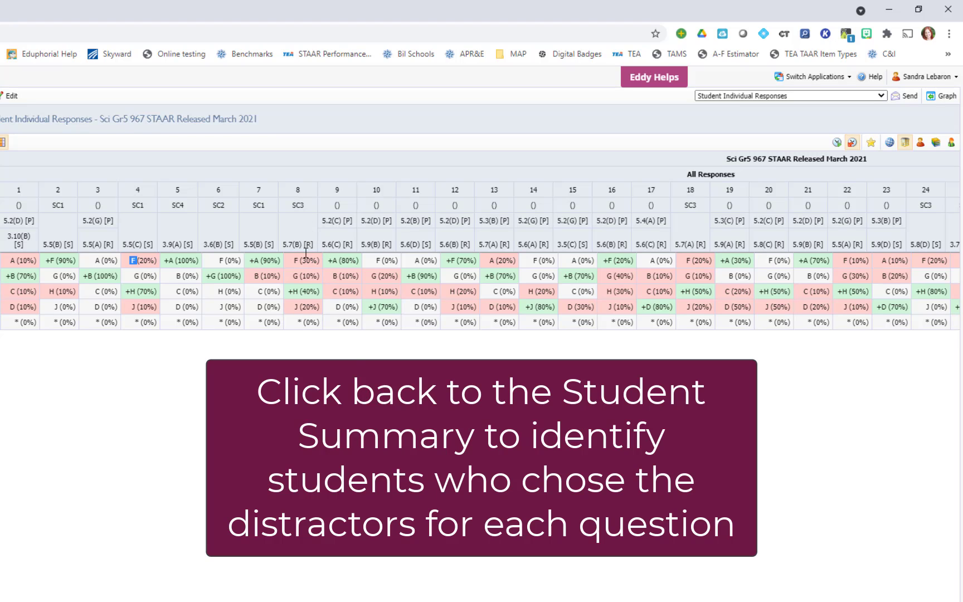
double_click(296, 307)
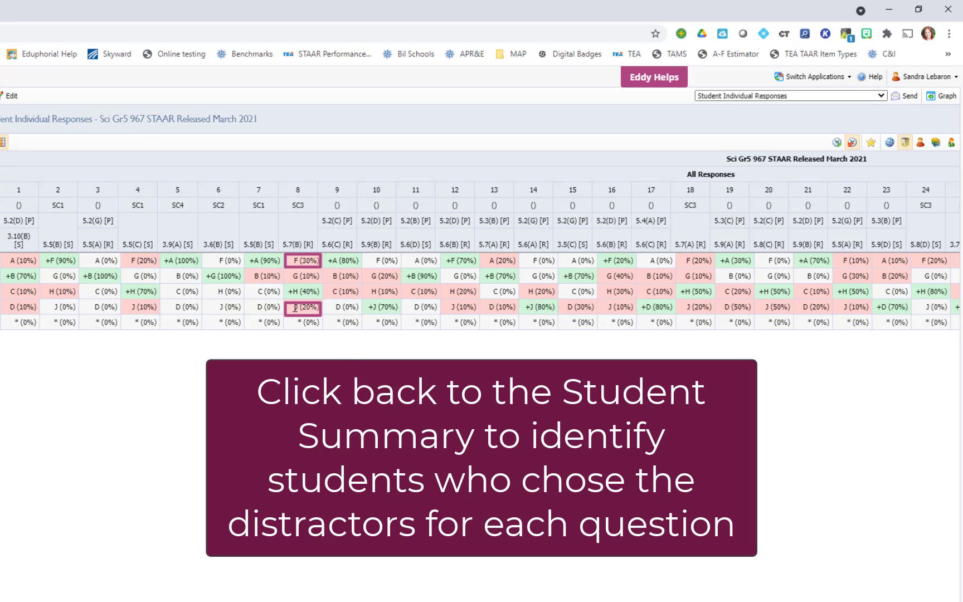
double_click(295, 260)
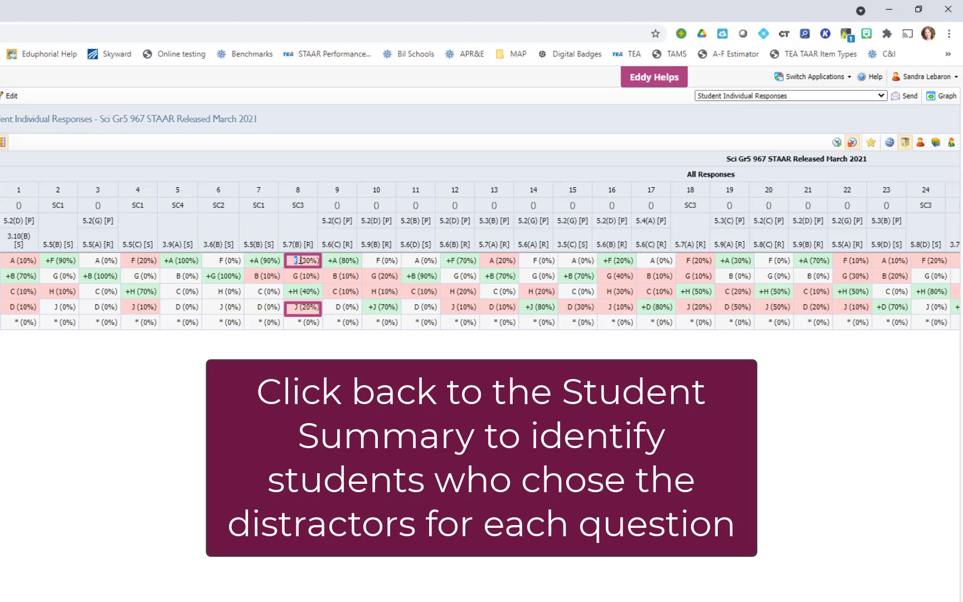